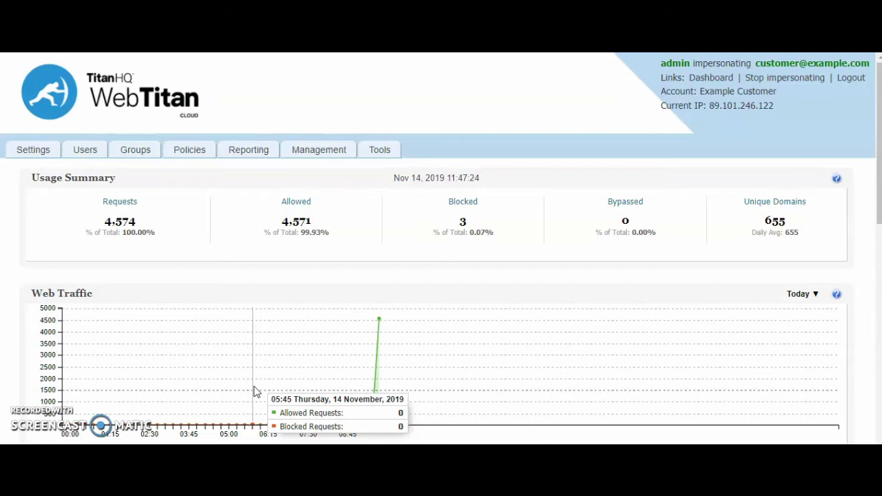
- Open the Locations settings listing Main Campus and TitanHQ, then preview and close the Add Static IP Location form
click(34, 151)
click(205, 171)
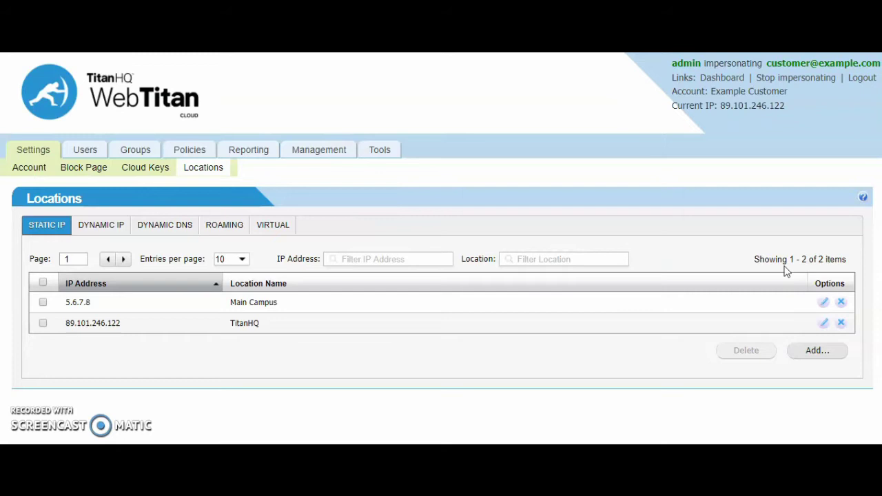
click(814, 349)
click(817, 352)
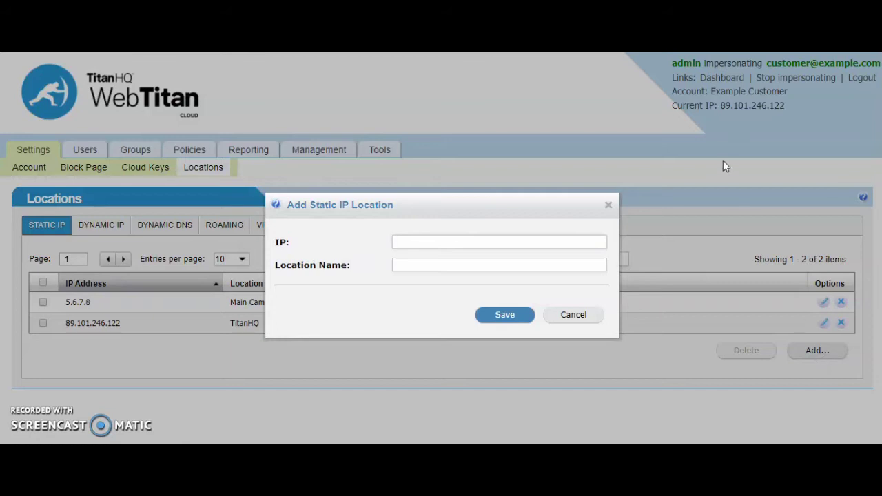
click(609, 206)
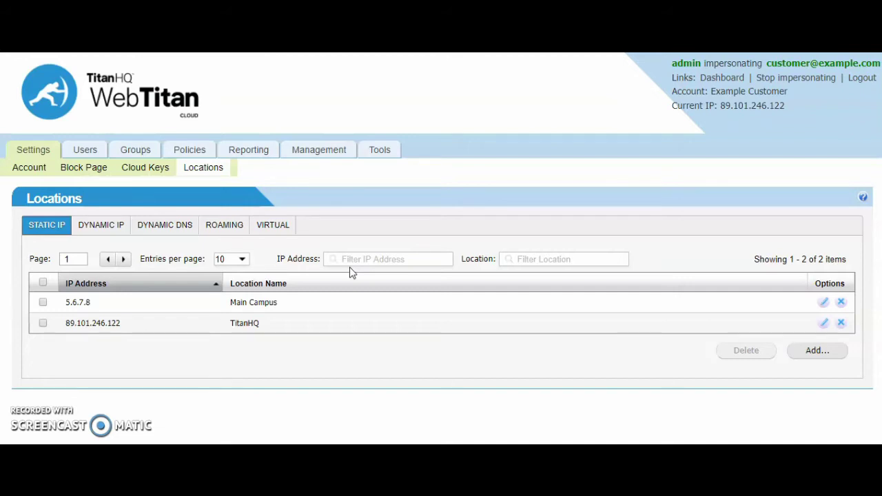
- View the Dynamic IP and Dynamic DNS location lists, both empty
click(118, 231)
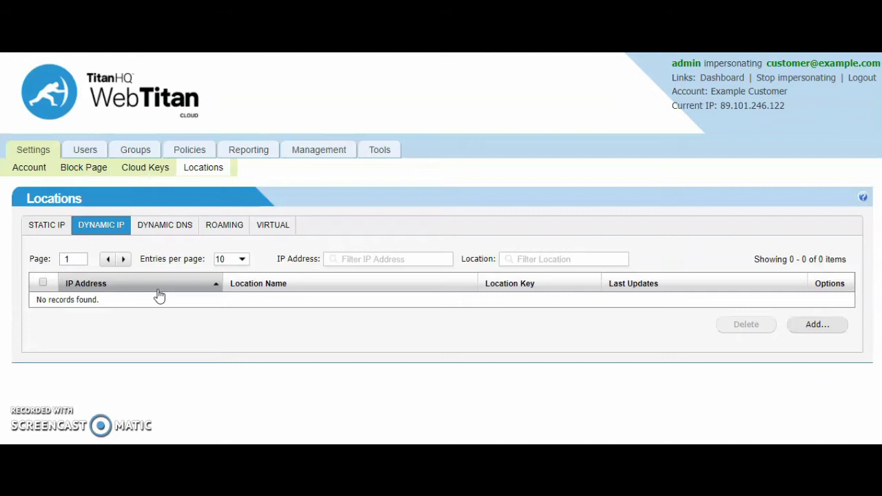
click(162, 228)
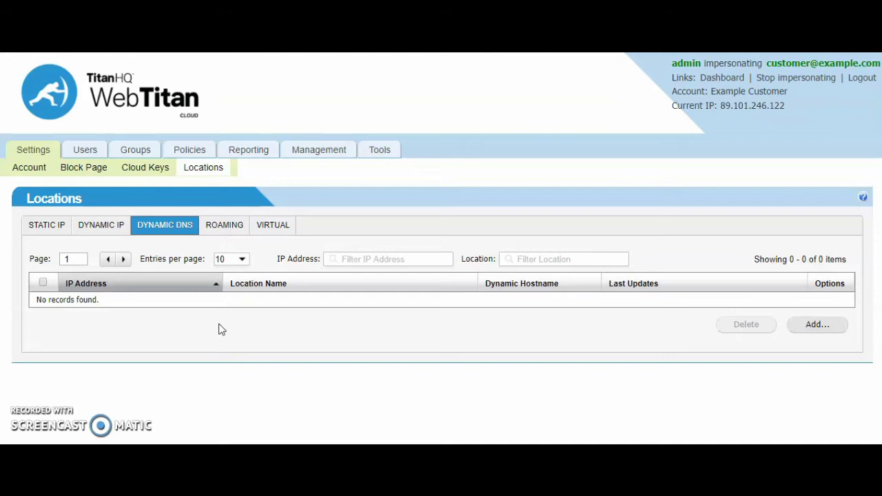
- View the Roaming and Virtual location lists, both with no records
click(226, 225)
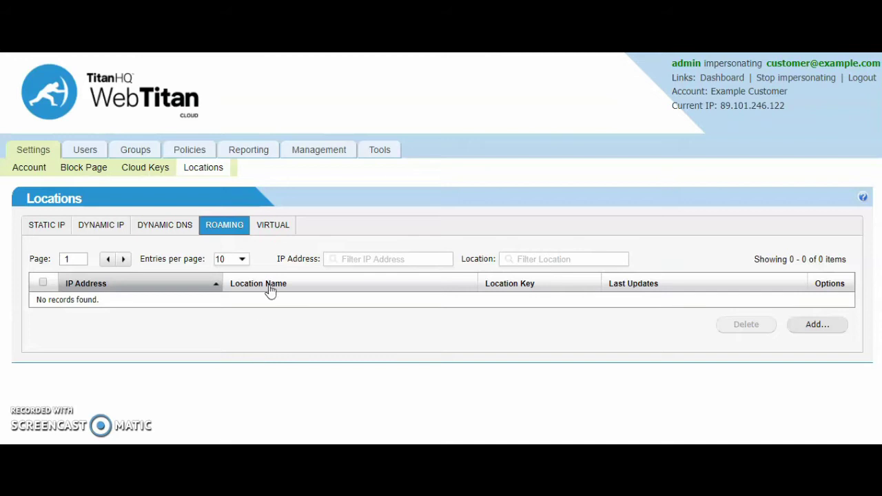
click(280, 227)
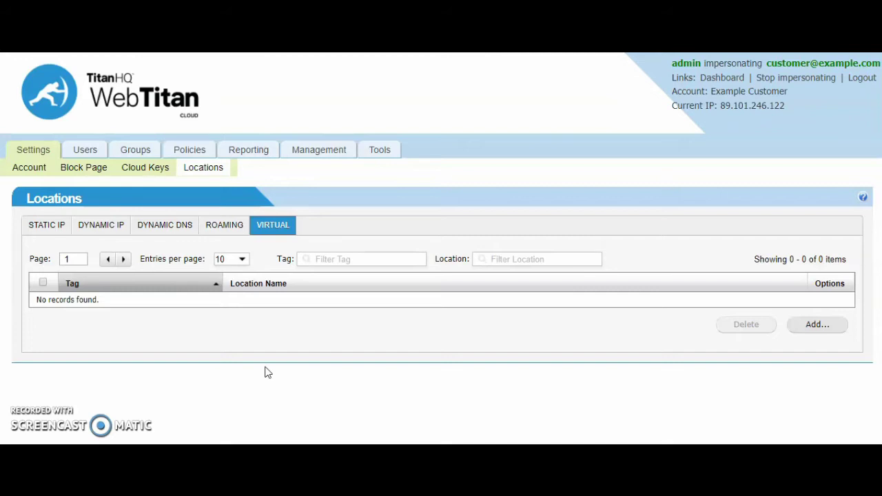
- Return to Static IP locations and cancel the Main Campus edit form without saving
click(44, 227)
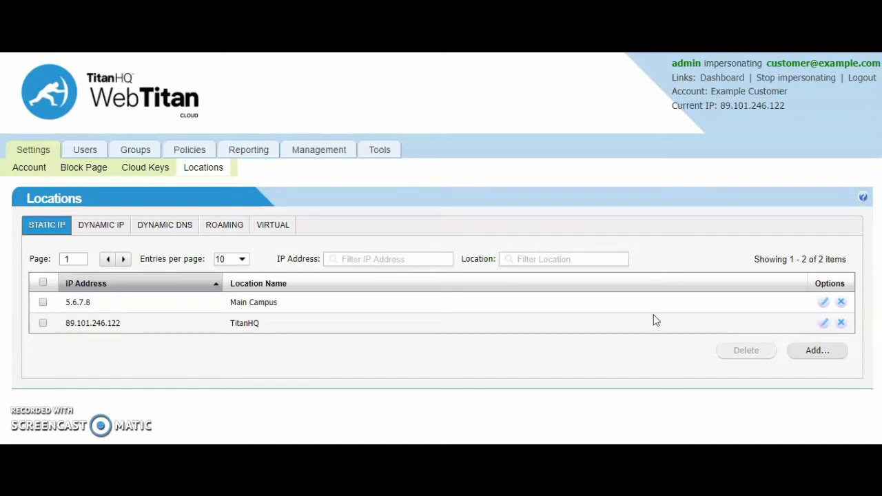
click(825, 303)
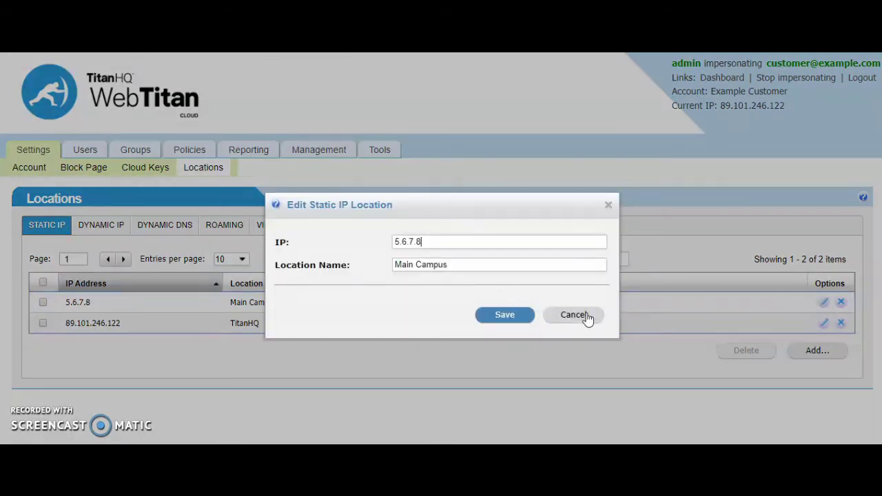
click(586, 317)
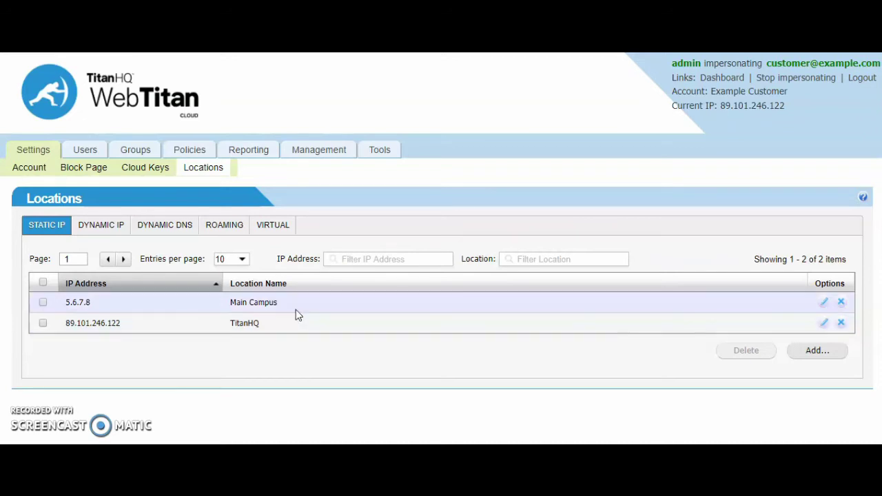
- Open the Default policy and scroll its Categories list to see the nine blocked categories
click(190, 152)
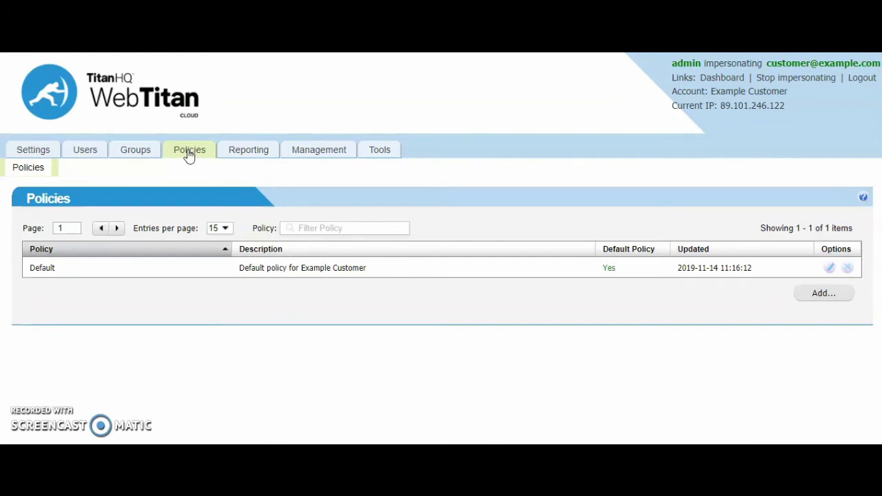
click(831, 268)
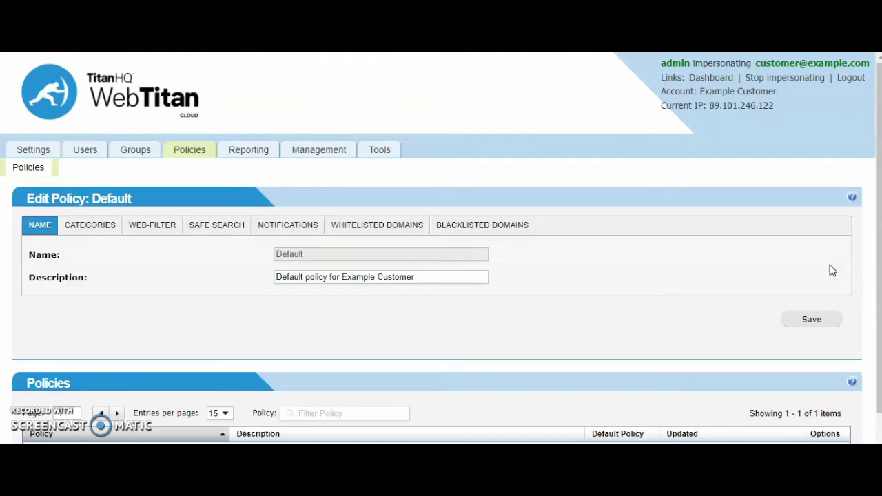
click(103, 228)
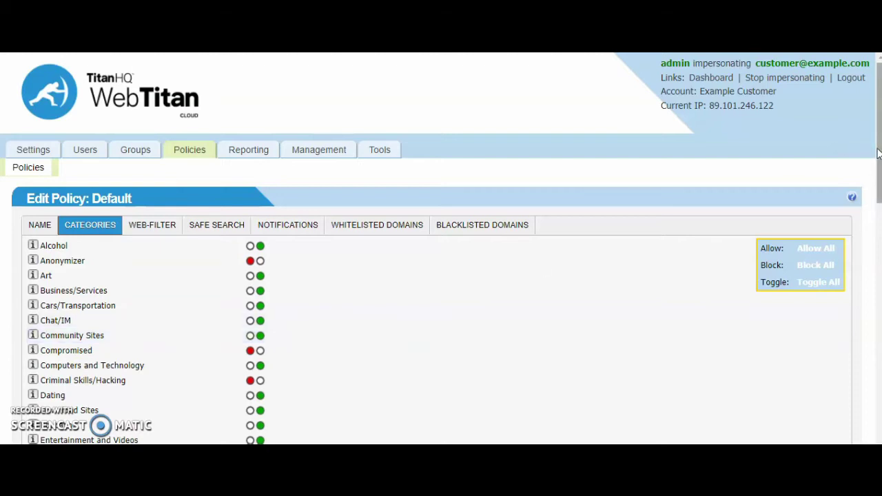
drag(877, 153, 879, 182)
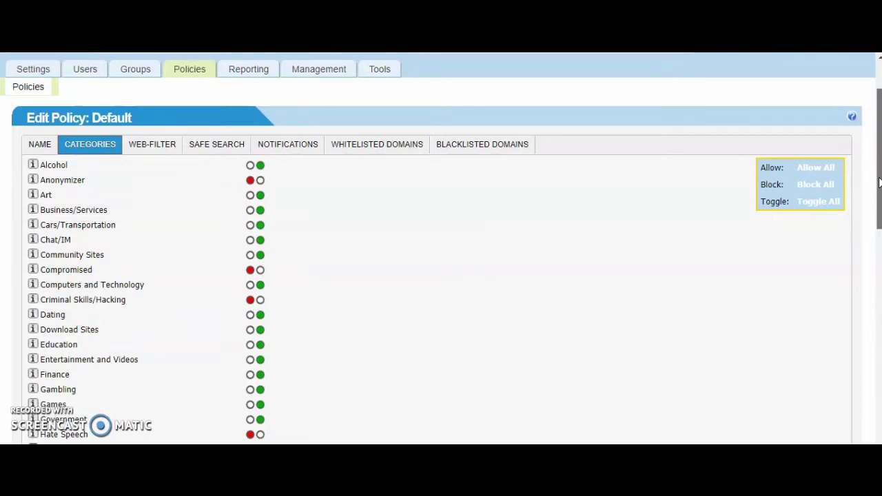
drag(879, 182, 879, 192)
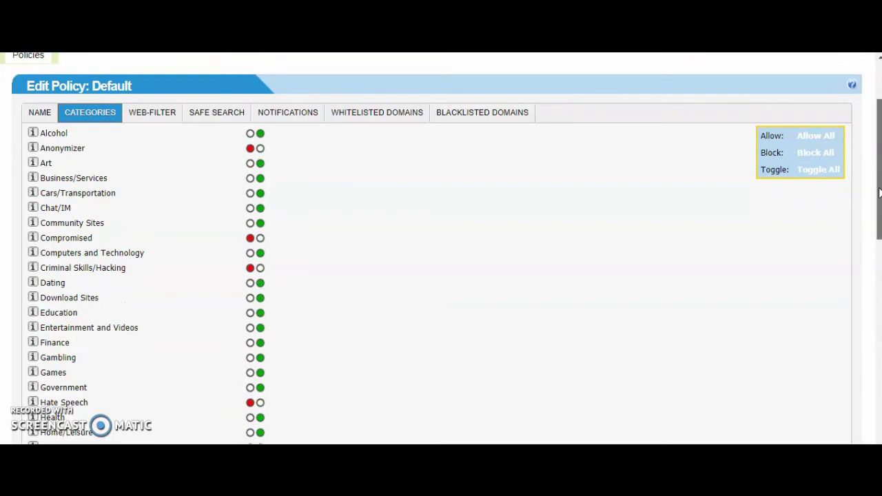
drag(879, 193, 880, 160)
- Set the Default policy's Safe Search to On, then view its Whitelisted and Blacklisted Domains
click(216, 201)
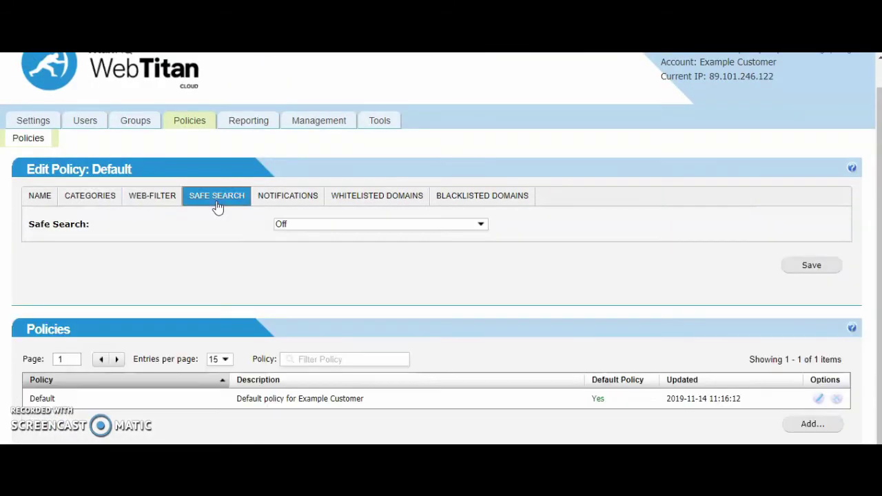
click(292, 231)
click(297, 248)
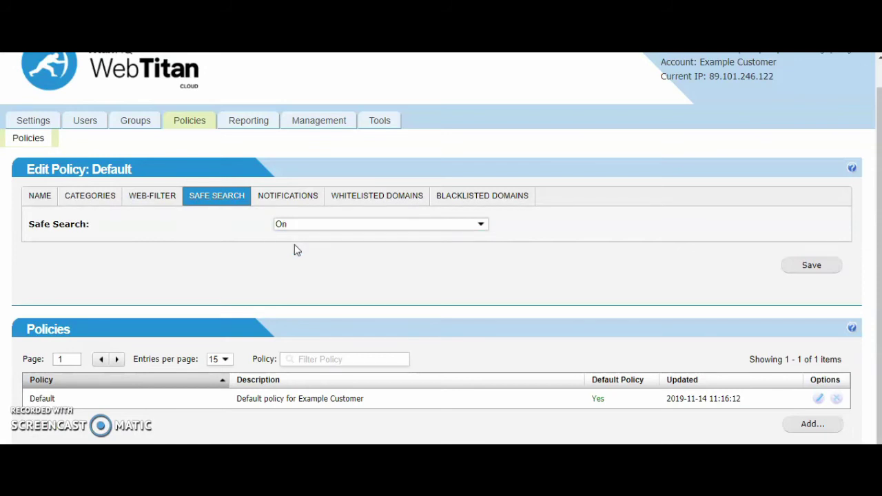
click(351, 201)
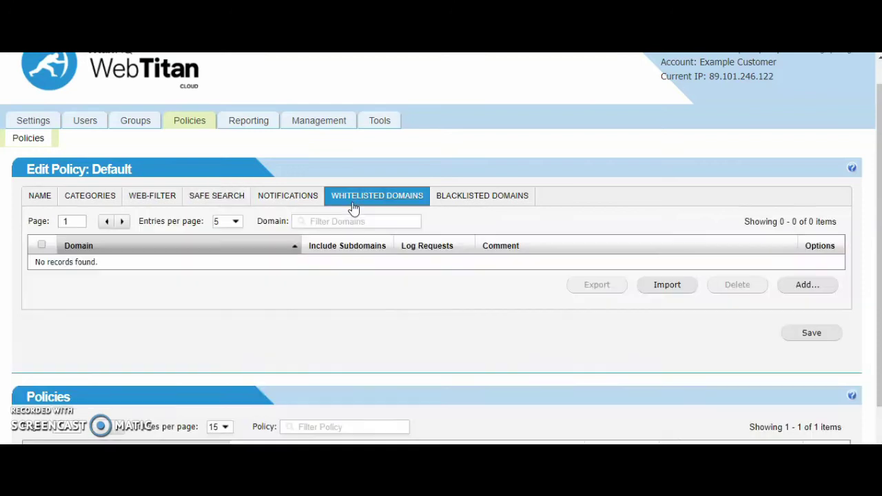
click(473, 204)
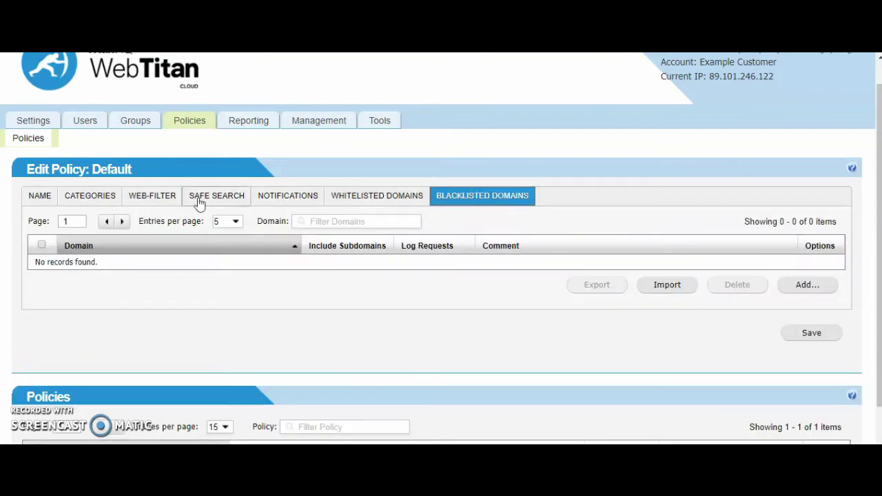
- Leave the policy discarding unsaved changes and start a blank New Policy
click(36, 138)
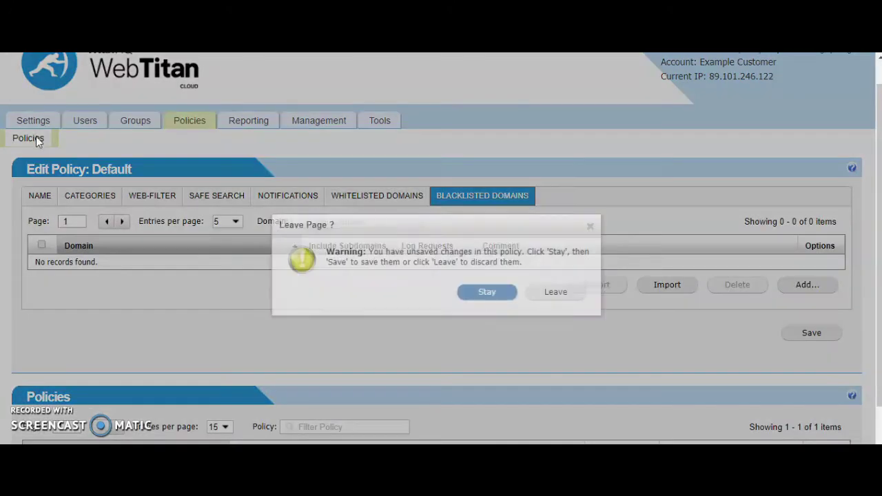
click(534, 297)
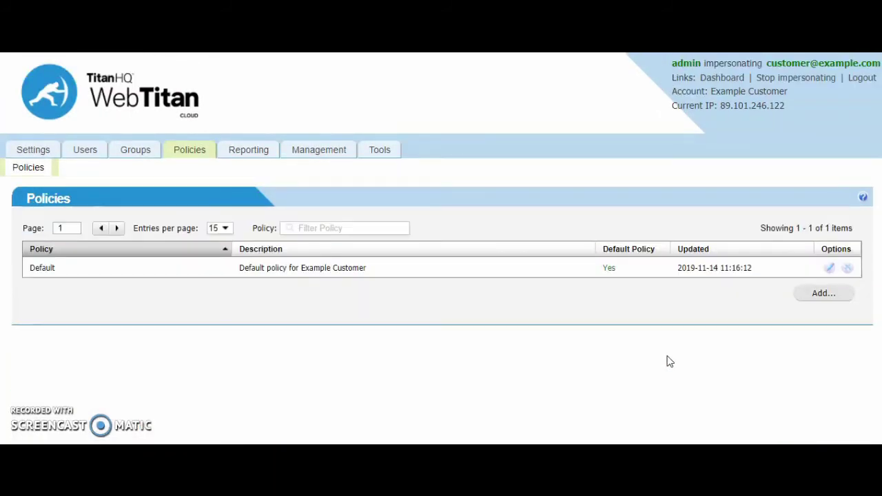
click(823, 293)
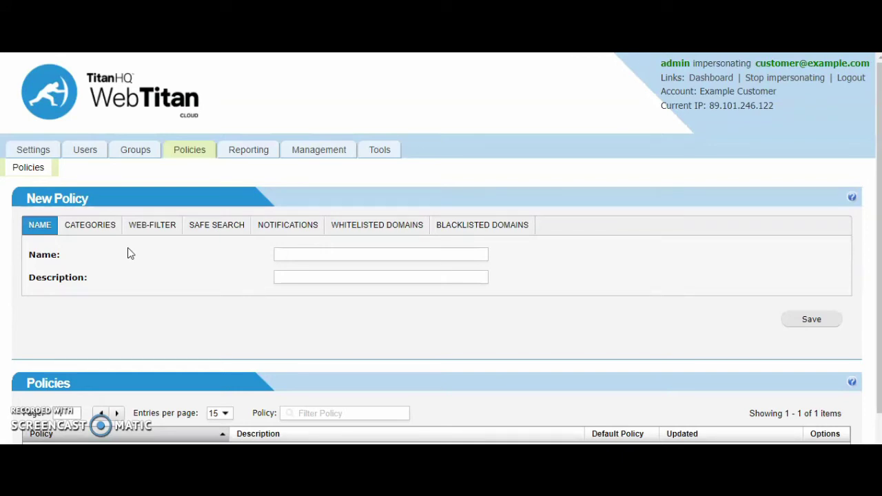
- View the Reporting History log for 2019-11-14, about 4921 allowed requests
click(253, 154)
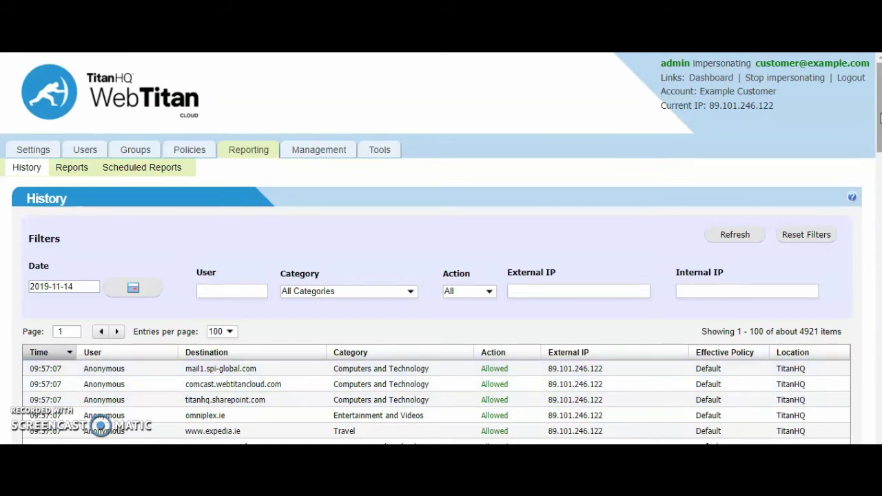
mouse_move(879, 124)
mouse_down()
mouse_move(880, 176)
mouse_move(880, 124)
mouse_up()
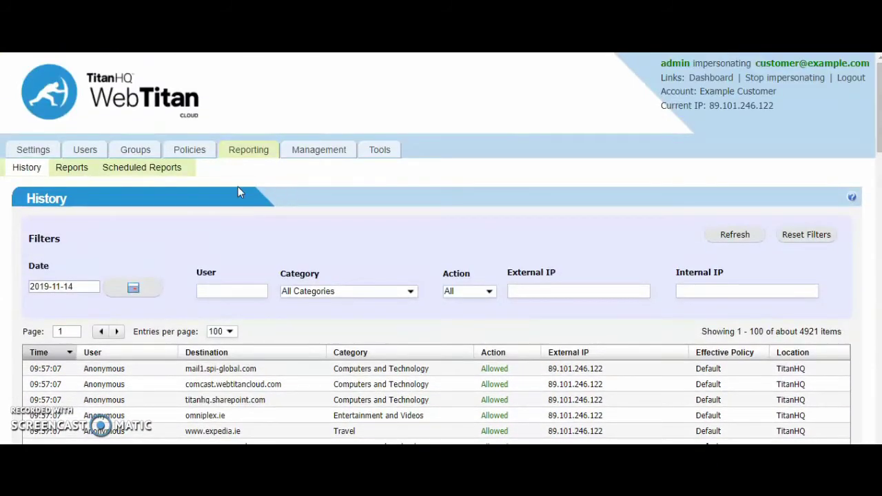
- Open Generate Reports and drop down the Choose Report Type list
click(70, 172)
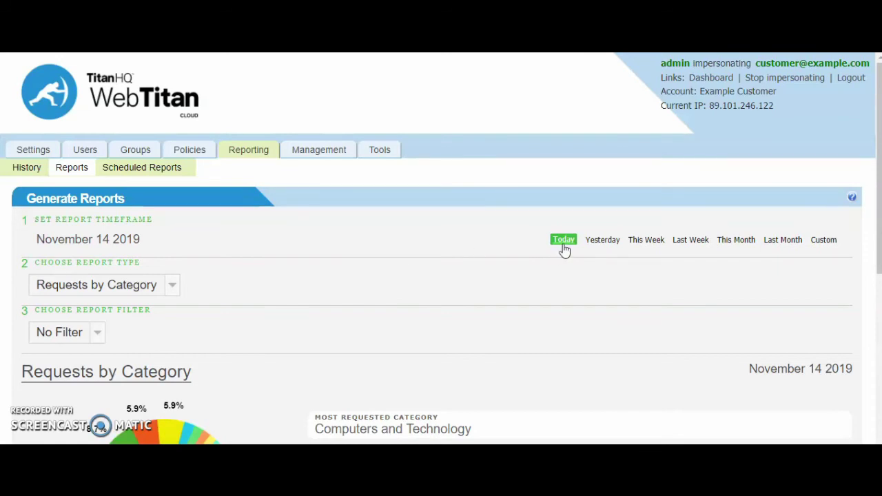
click(174, 290)
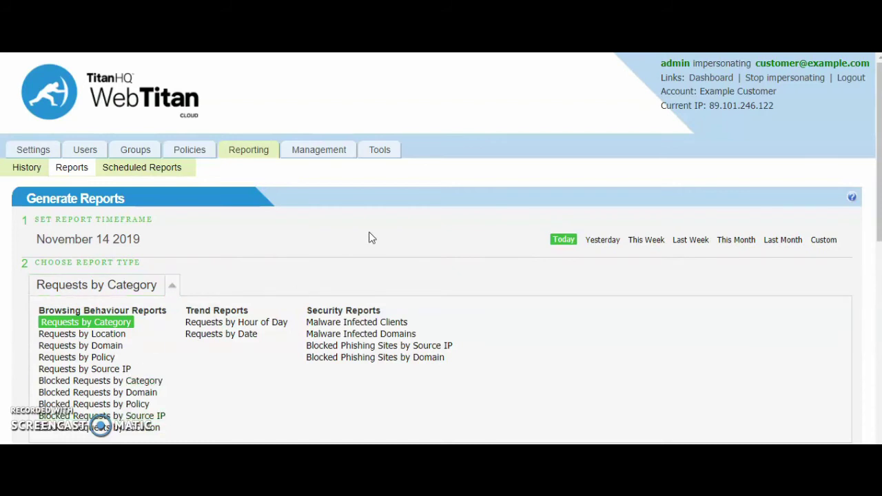
- Show today's Requests by Category report and scroll to its table, led by Computers and Technology
click(476, 224)
scroll(441, 248, down, 4)
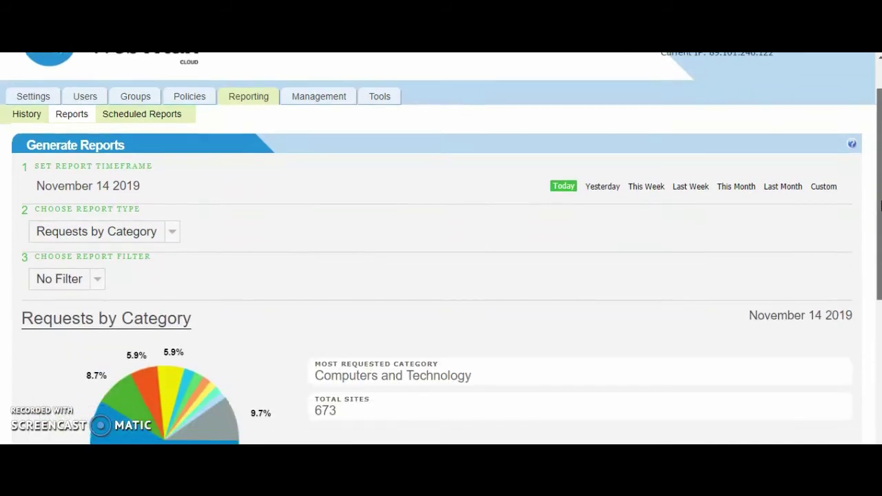
scroll(881, 324, down, 1)
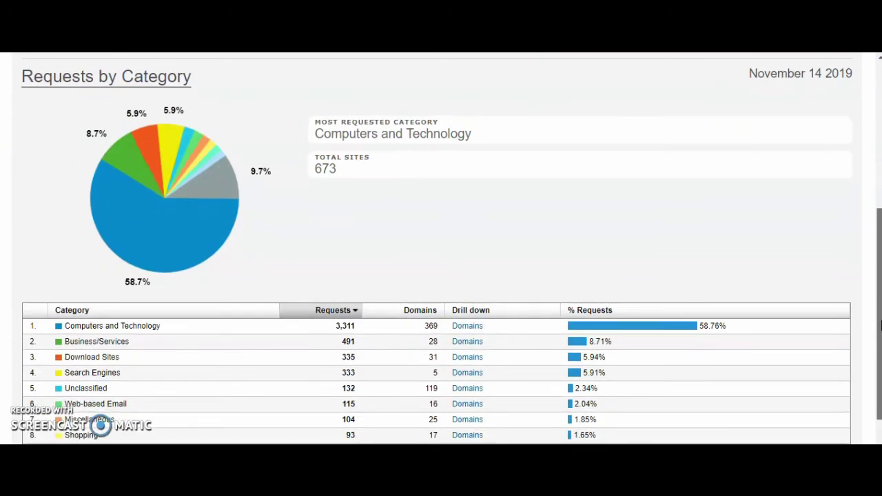
drag(880, 324, 881, 373)
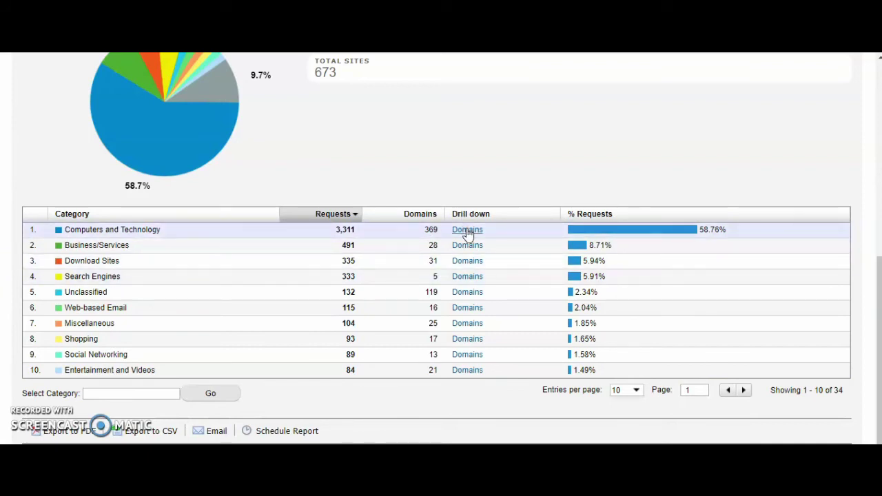
- Drill into the 369 domains behind Computers and Technology, keeping 10 entries per page
click(467, 231)
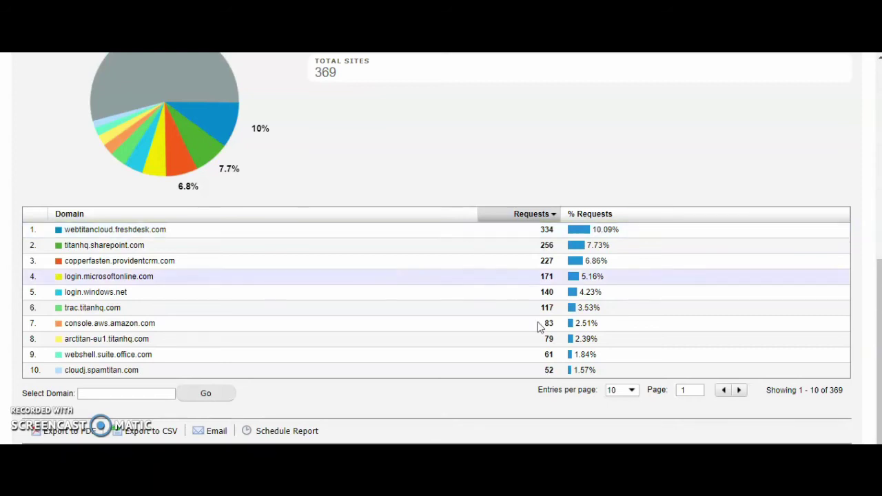
click(631, 391)
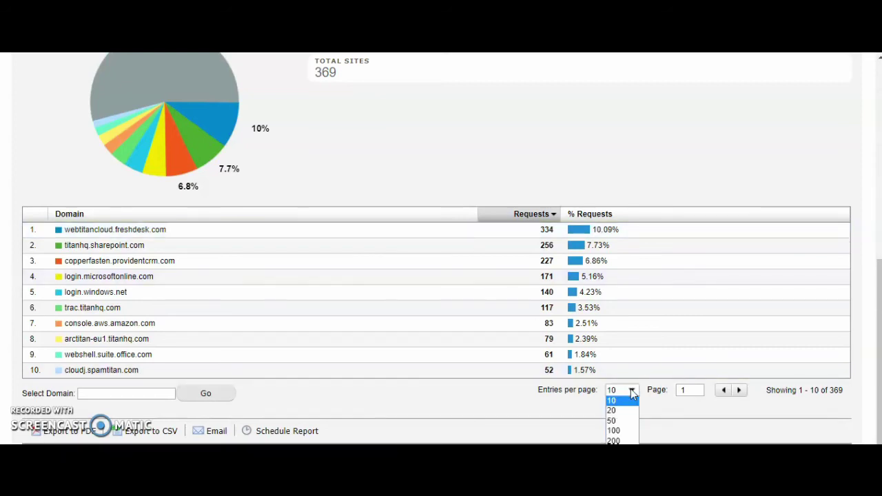
click(581, 166)
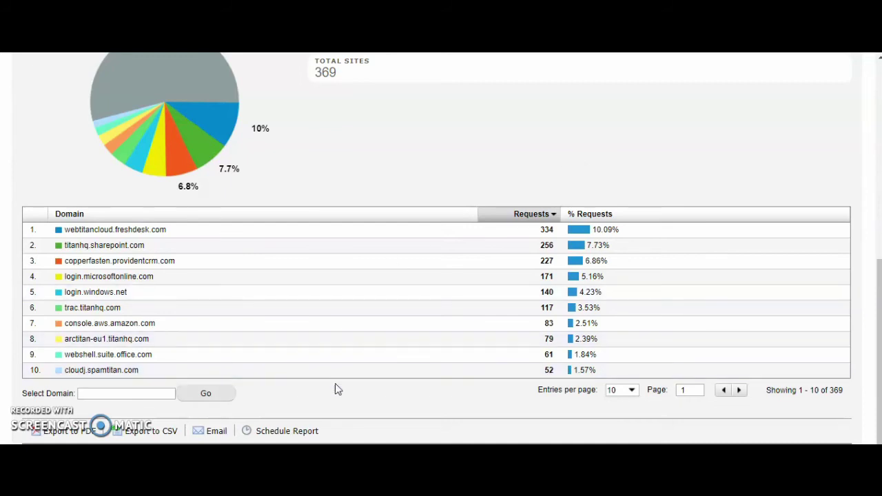
- Try scheduling the Requests by Domain report for Last Month, delivered monthly, then cancel without saving
click(282, 431)
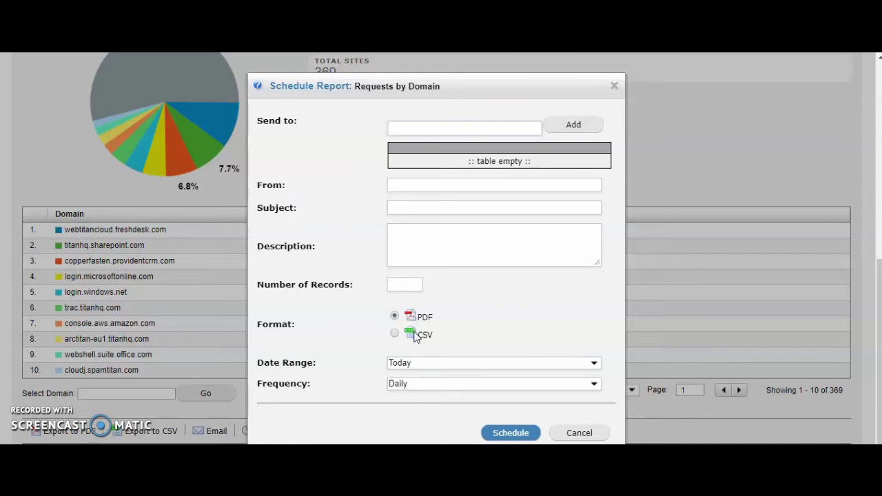
click(417, 368)
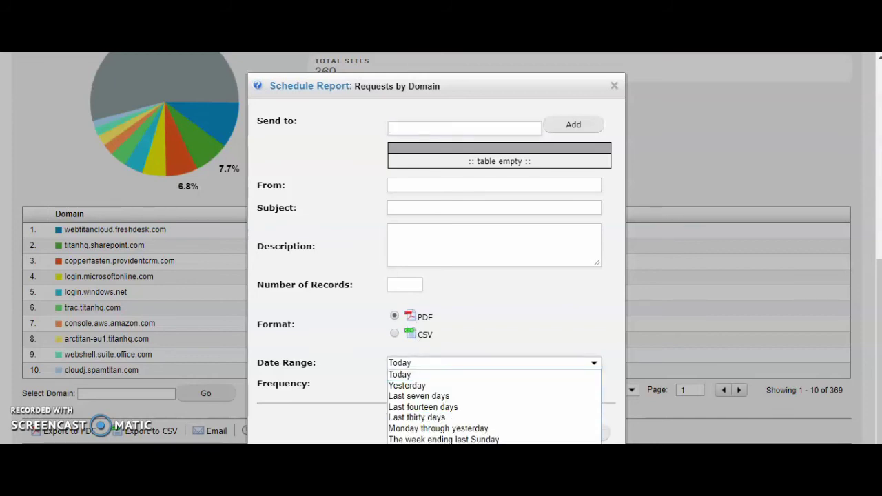
click(420, 472)
click(441, 384)
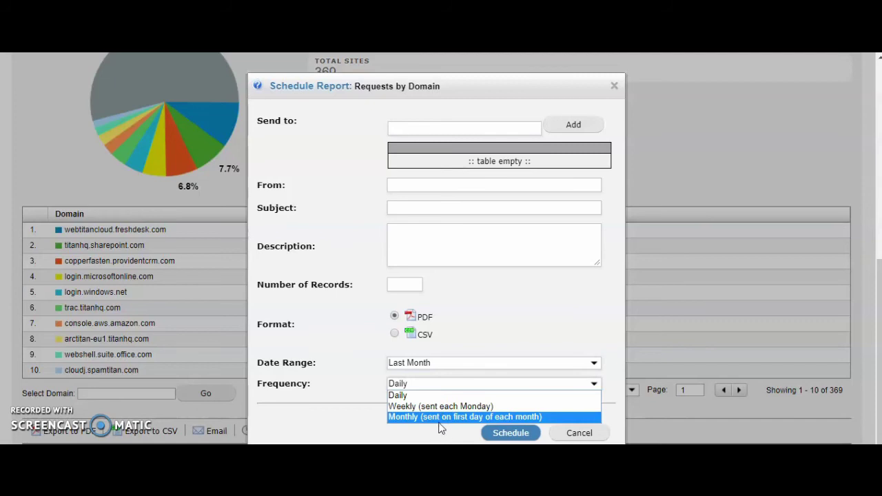
click(439, 417)
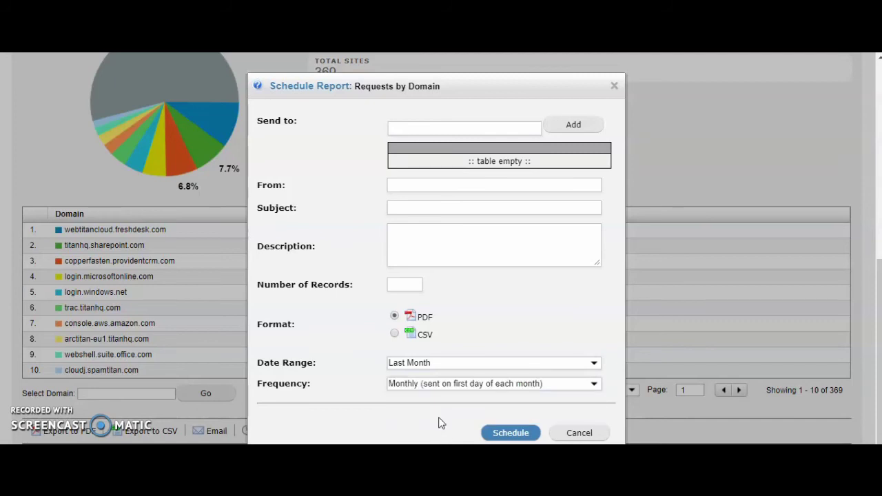
click(577, 432)
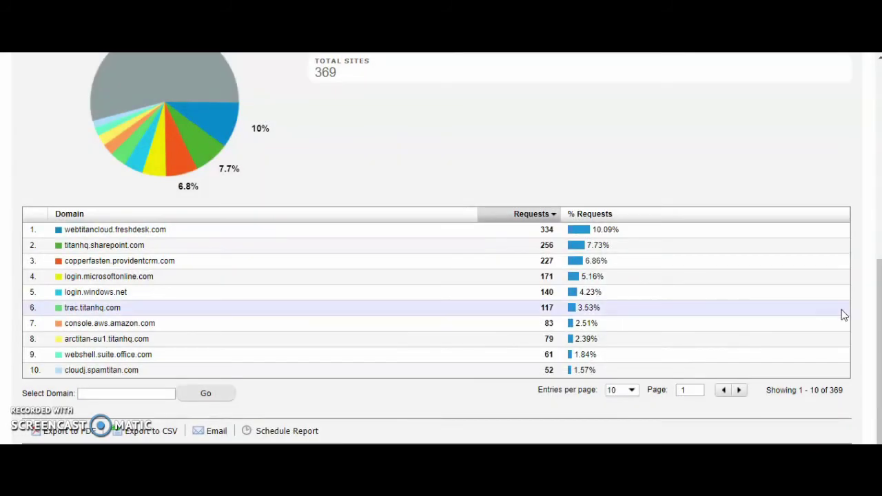
- Open the Block Page editor under the account Settings
scroll(220, 333, up, 6)
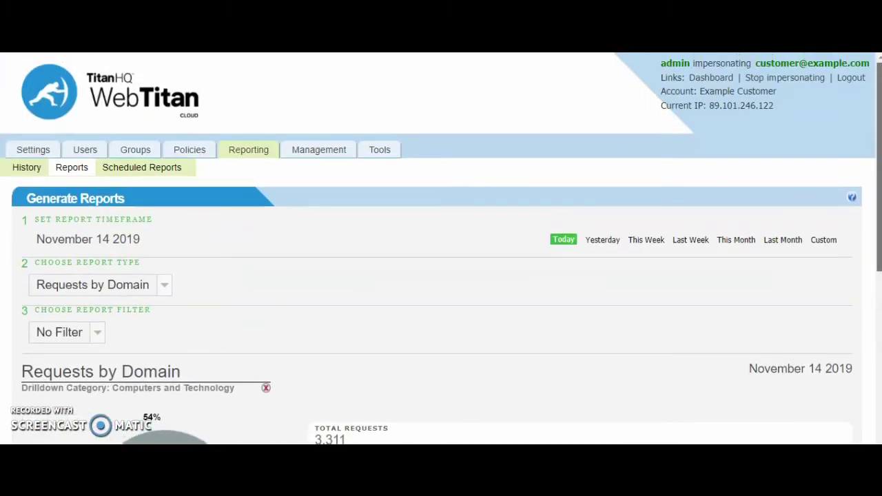
click(49, 151)
click(90, 168)
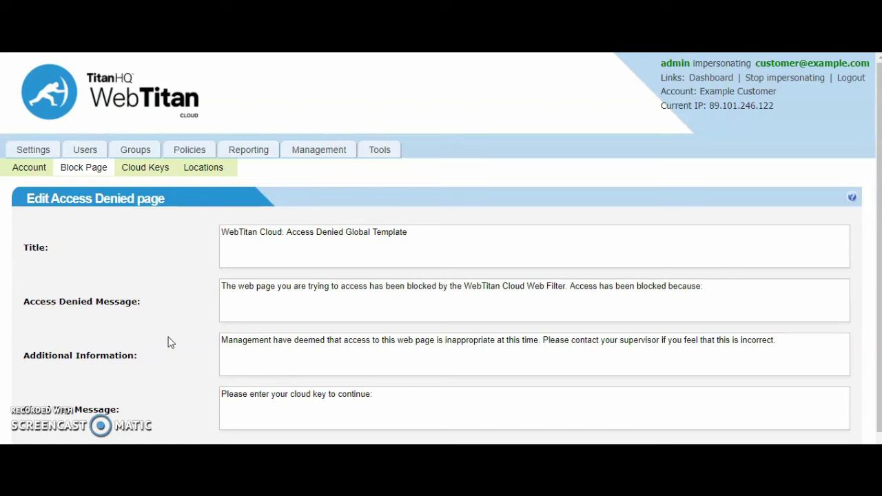
- View the block page's custom CSS in the Advanced dialog and close it unchanged
scroll(820, 217, down, 1)
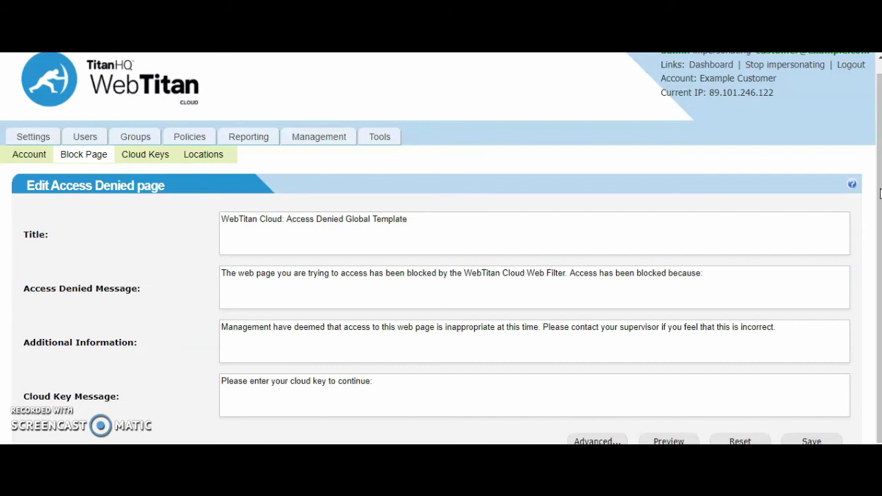
scroll(869, 193, down, 2)
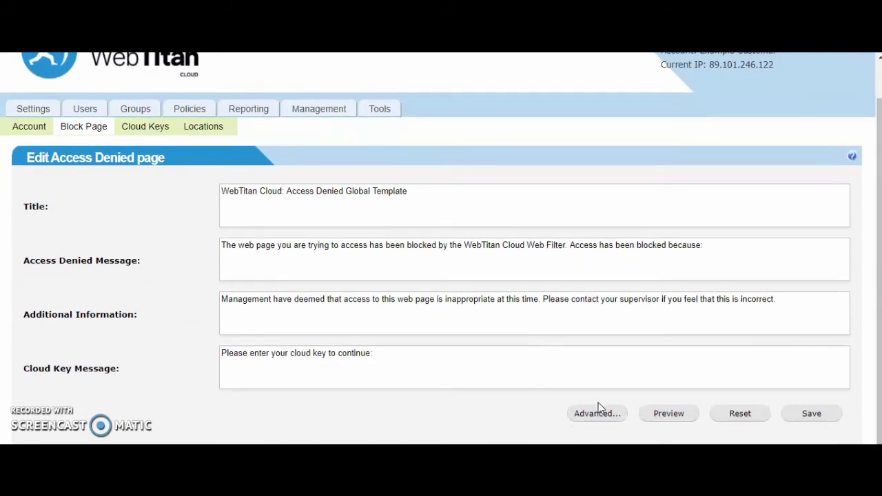
click(599, 414)
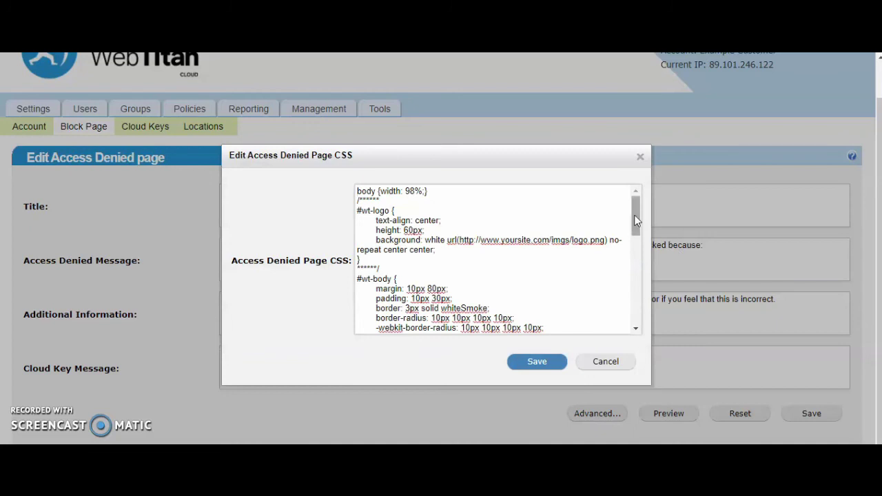
drag(635, 219, 638, 195)
click(640, 157)
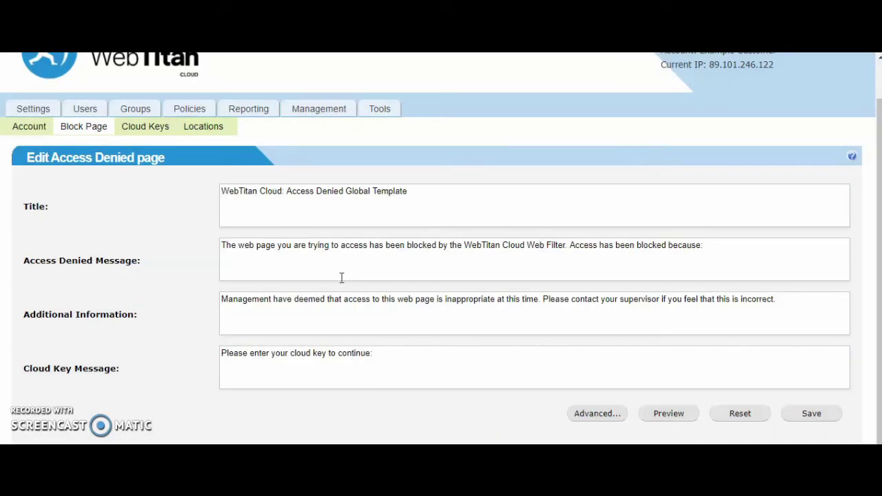
- Draft a new cloud key with a replacement key value on the Cloud Keys page, then cancel it
click(149, 130)
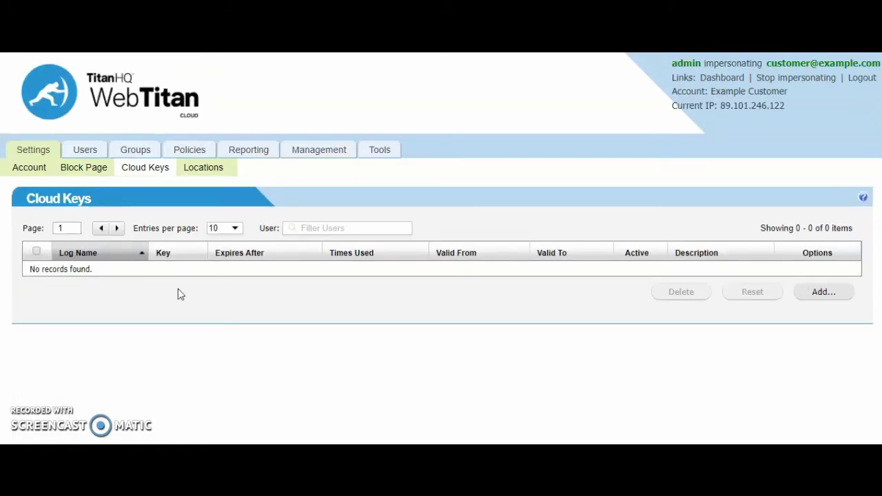
click(811, 298)
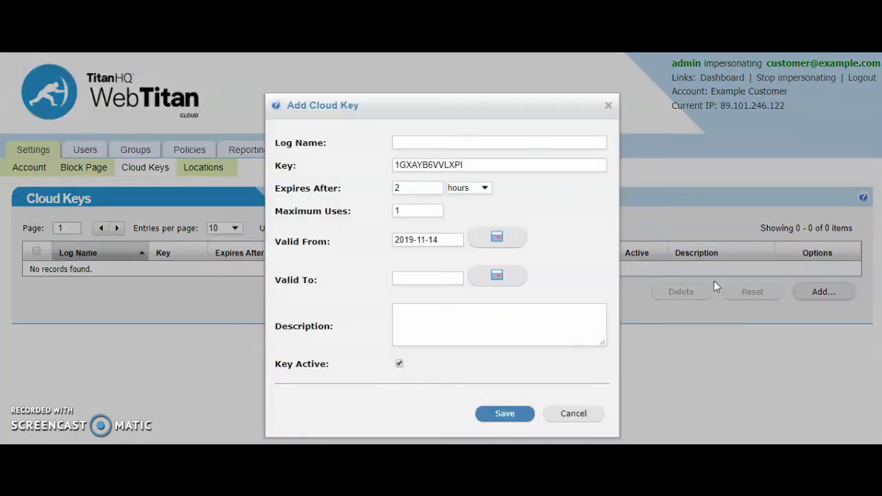
click(418, 143)
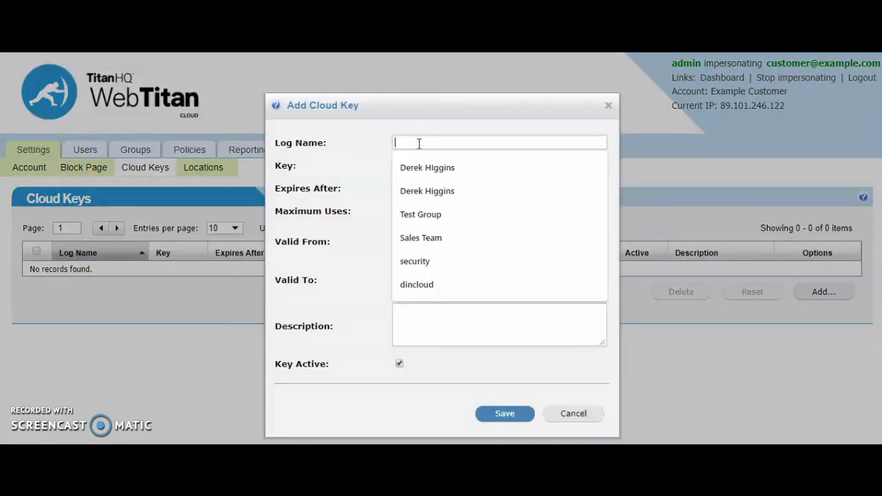
click(323, 162)
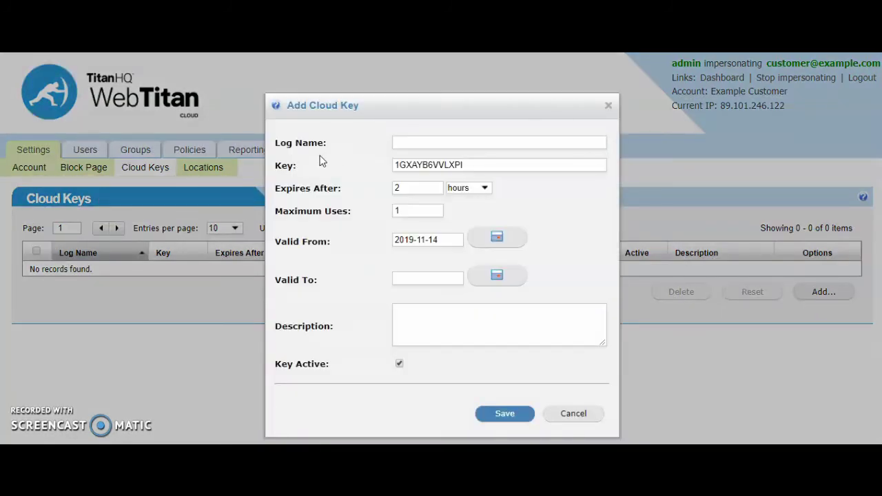
double_click(436, 164)
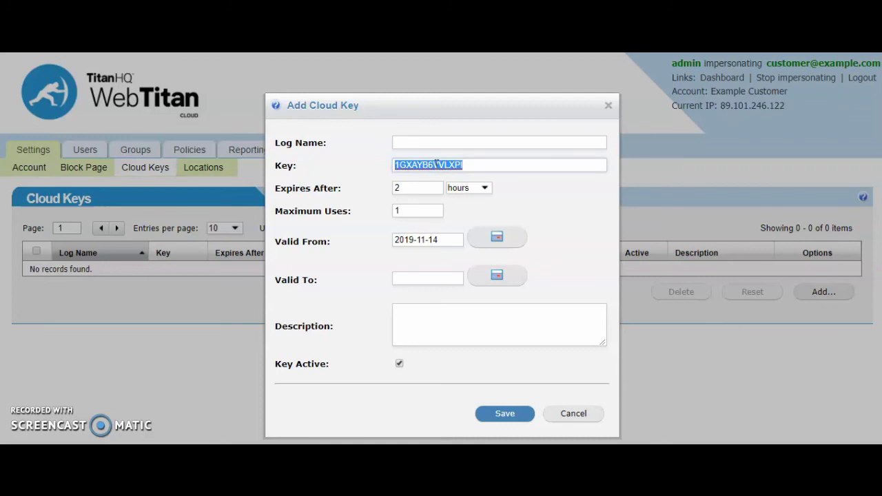
text(1234)
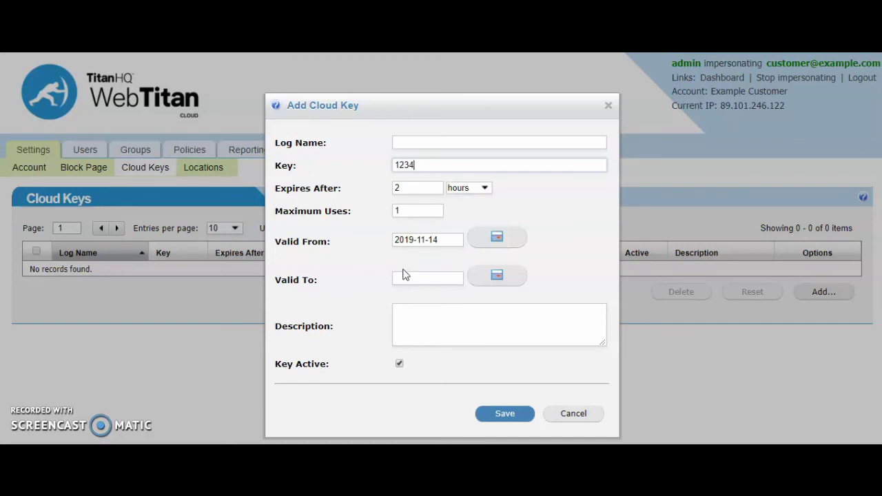
click(591, 418)
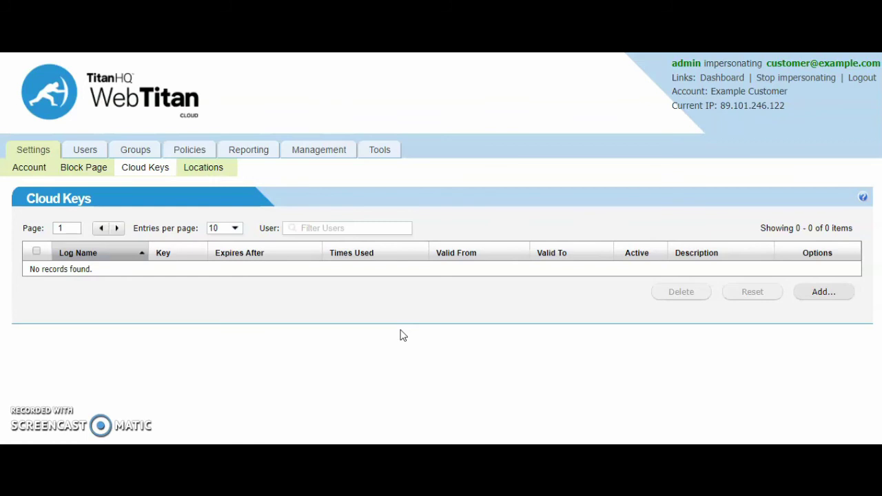
- Preview the access-denied block page for a blocked gambling URL, highlighting its cloud key prompt, then close it
click(89, 175)
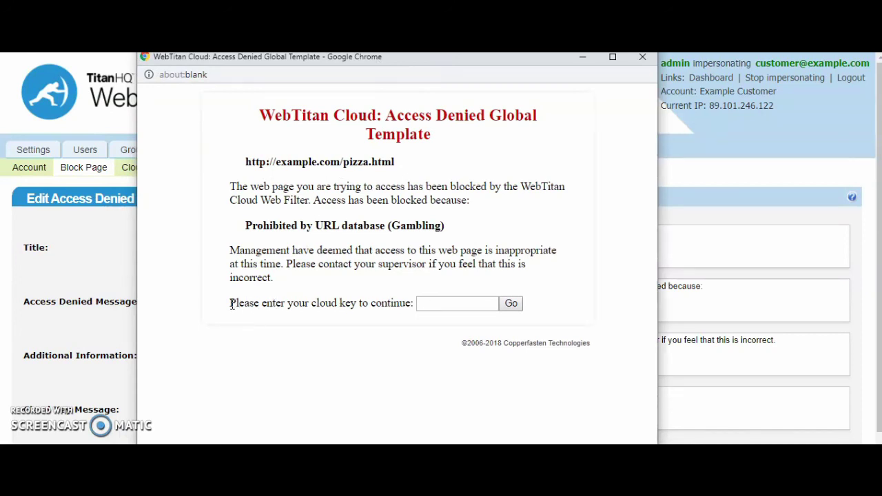
drag(230, 304, 415, 304)
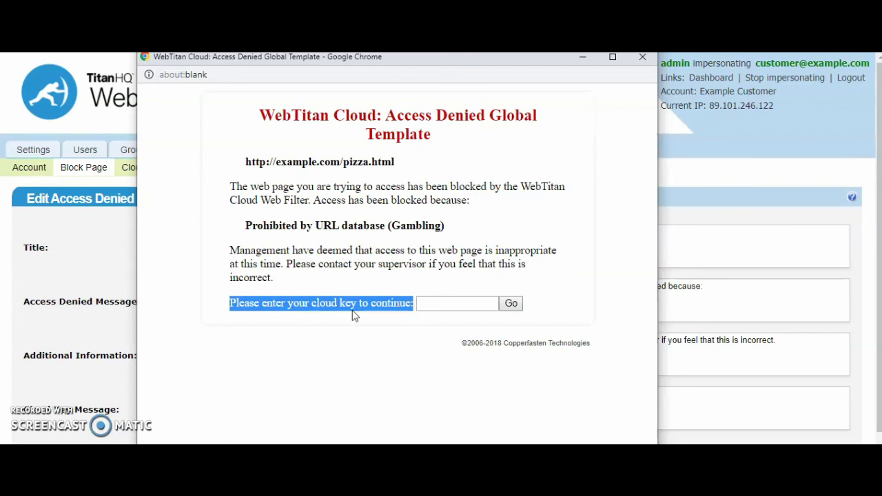
click(642, 58)
- Return to the Dashboard to view the usage summary and web traffic chart
click(716, 80)
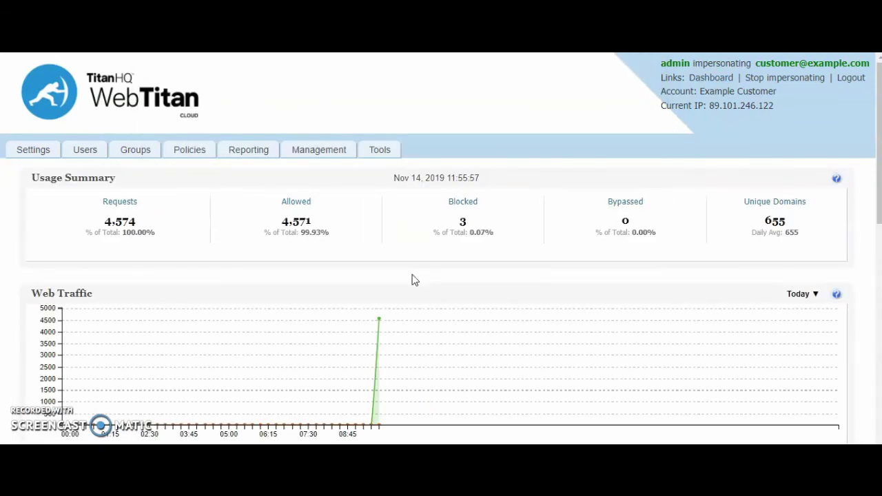